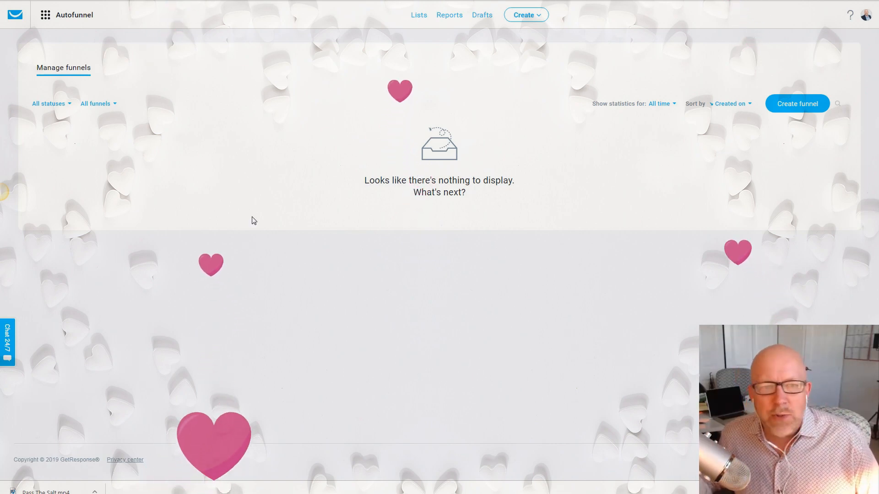
# Step: Create a new Autofunnel funnel named "Holiday Promo" with the goal of building a list
pyautogui.click(45, 16)
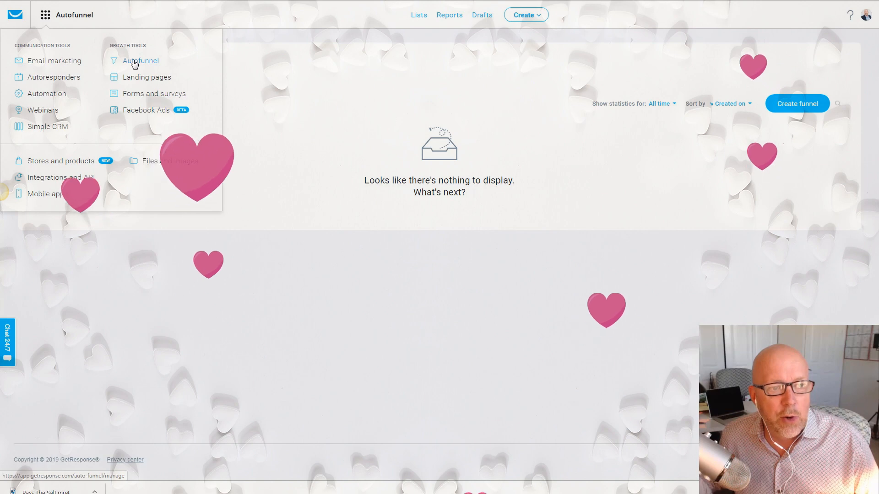
pyautogui.click(133, 60)
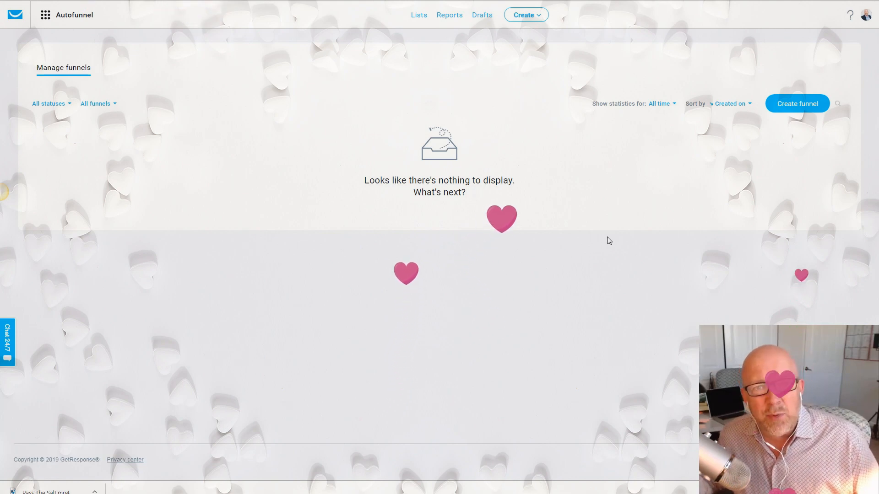
pyautogui.click(798, 104)
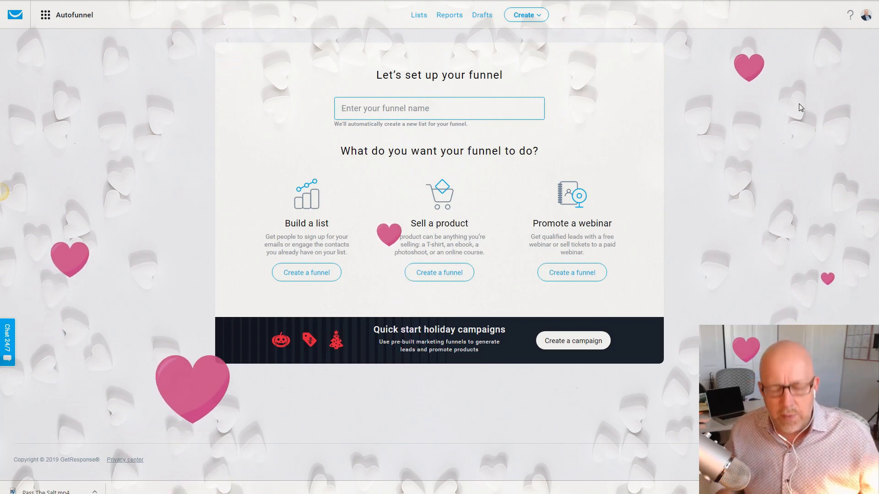
pyautogui.write('H')
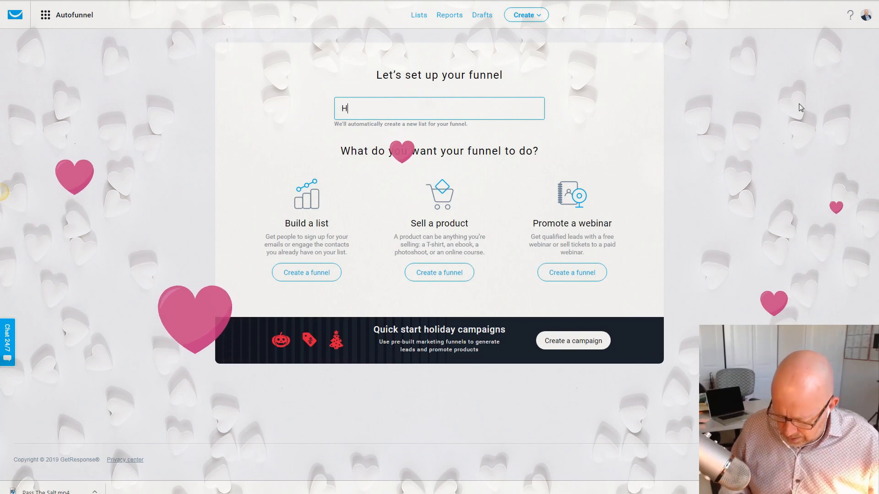
pyautogui.write('oliday Promo')
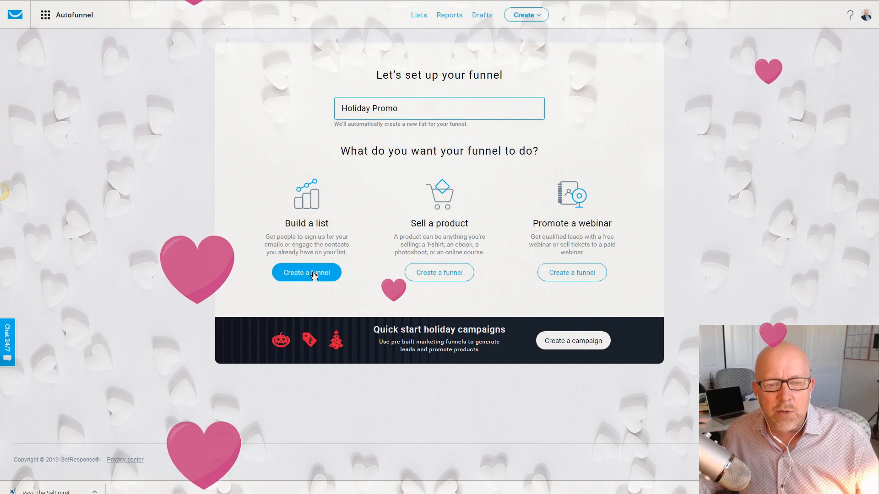
pyautogui.click(314, 273)
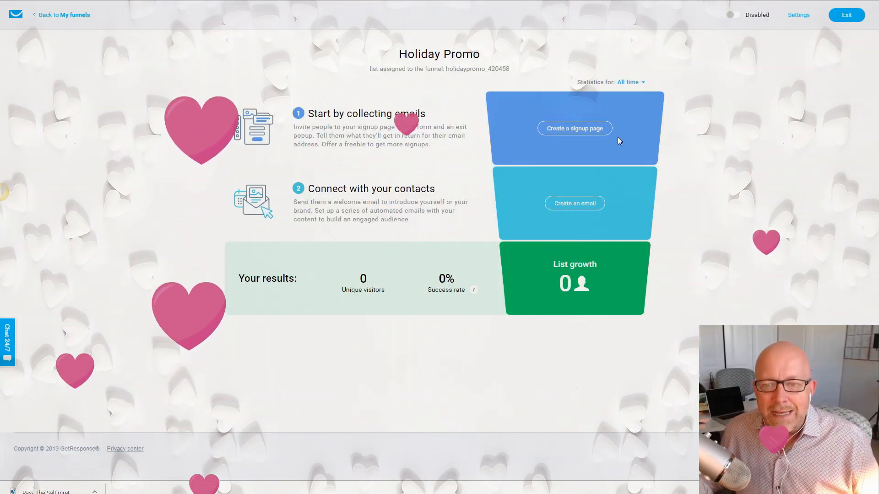
# Step: Start a signup page for the funnel using the "Tools for success ebook" template from the Ebooks and downloads category
pyautogui.click(573, 129)
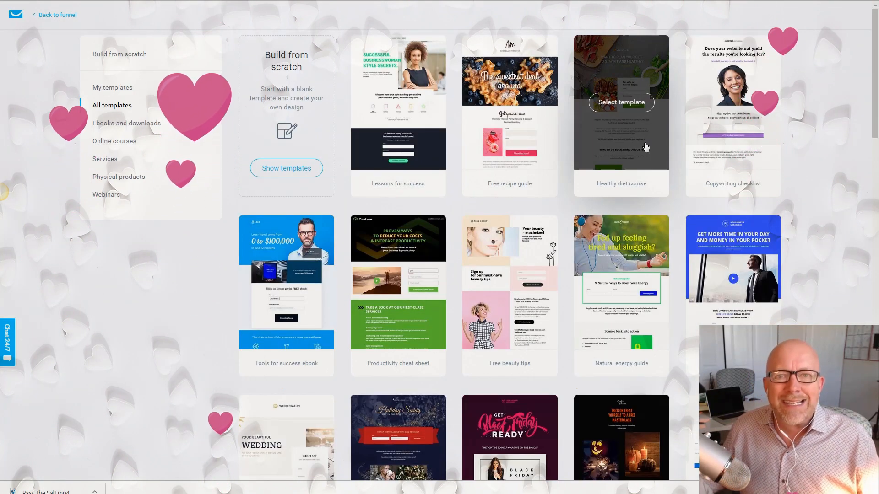
pyautogui.scroll(-6, 822, 292)
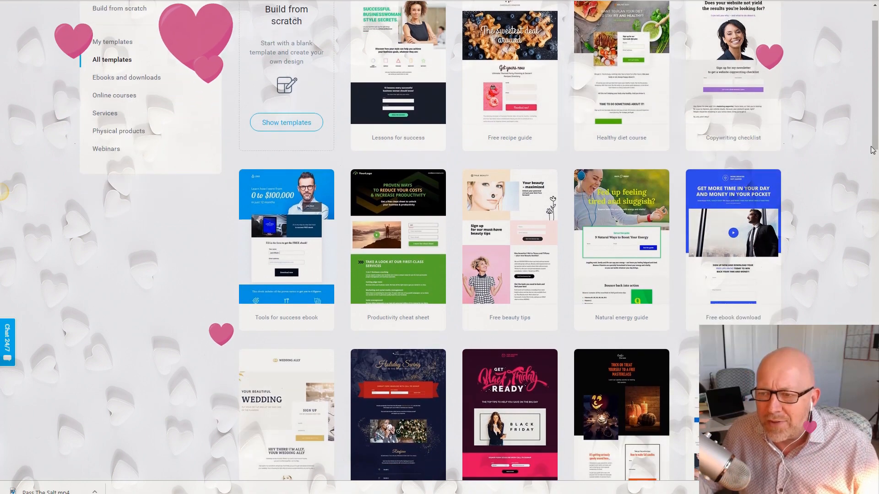
pyautogui.scroll(-9, 510, 240)
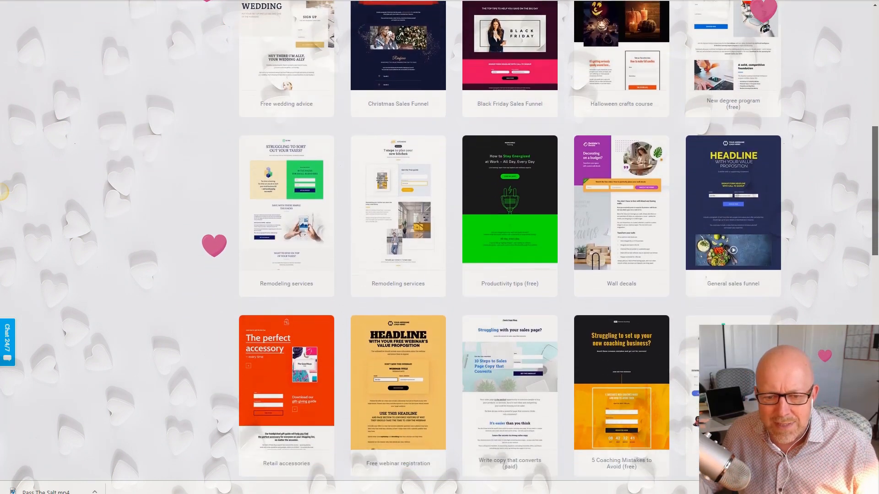
pyautogui.scroll(15, 510, 240)
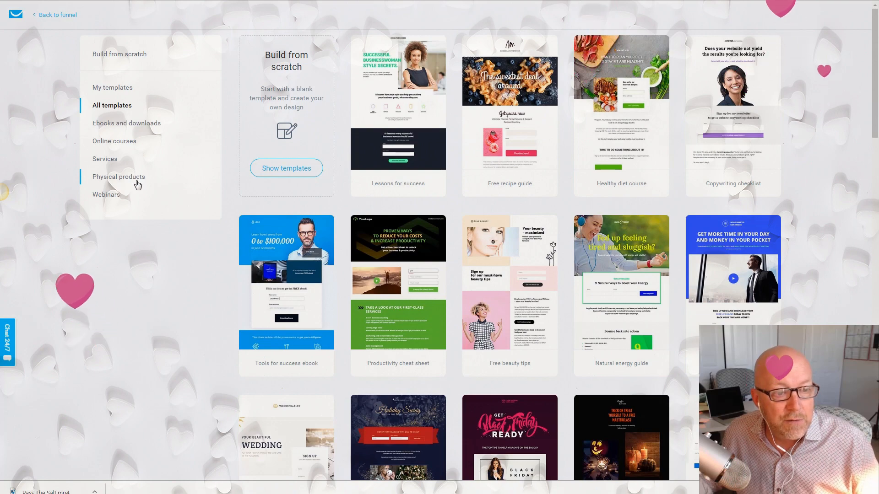
pyautogui.click(128, 124)
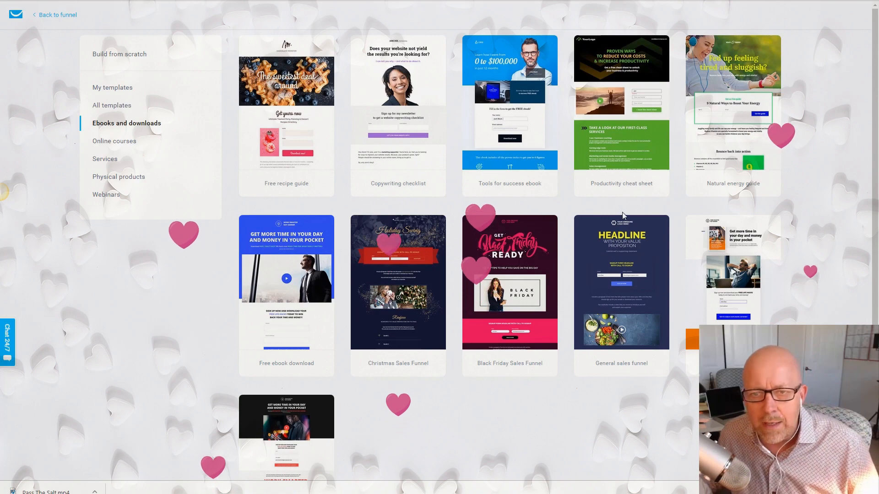
pyautogui.click(511, 97)
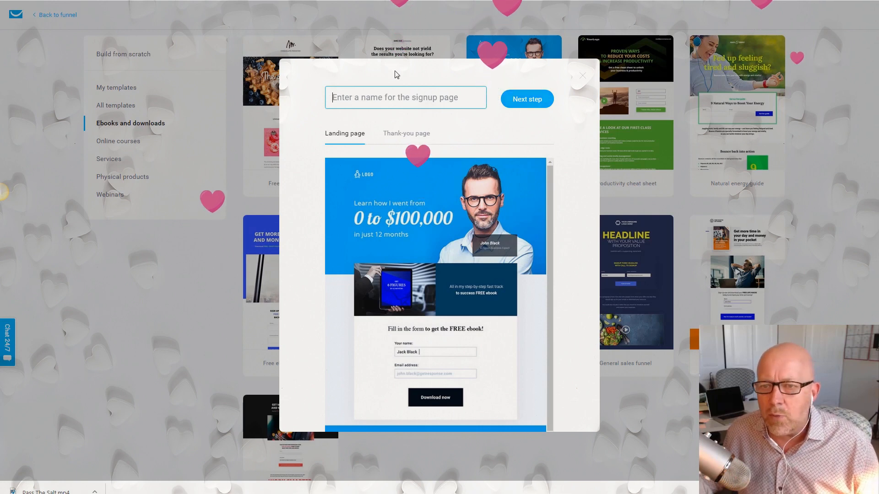
pyautogui.click(527, 98)
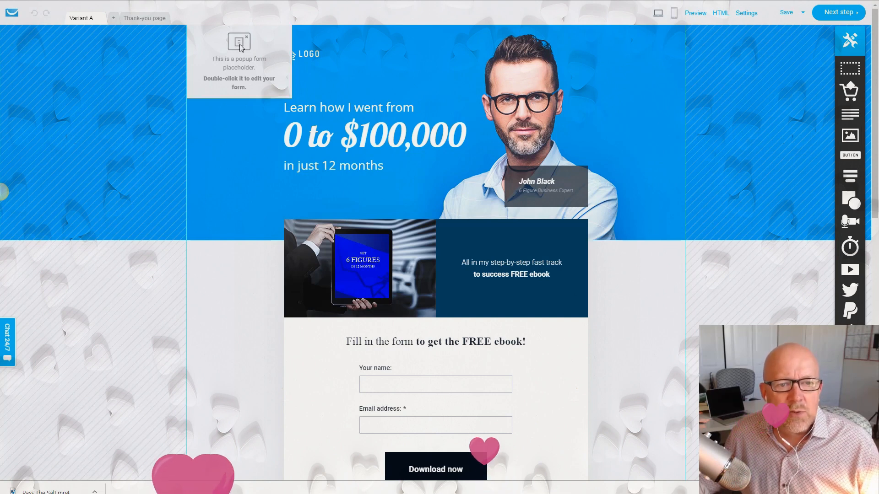
# Step: Open the popup form placeholder to inspect the exit popup's design and settings, and close it without changes
pyautogui.moveTo(240, 47); pyautogui.dragTo(245, 66)
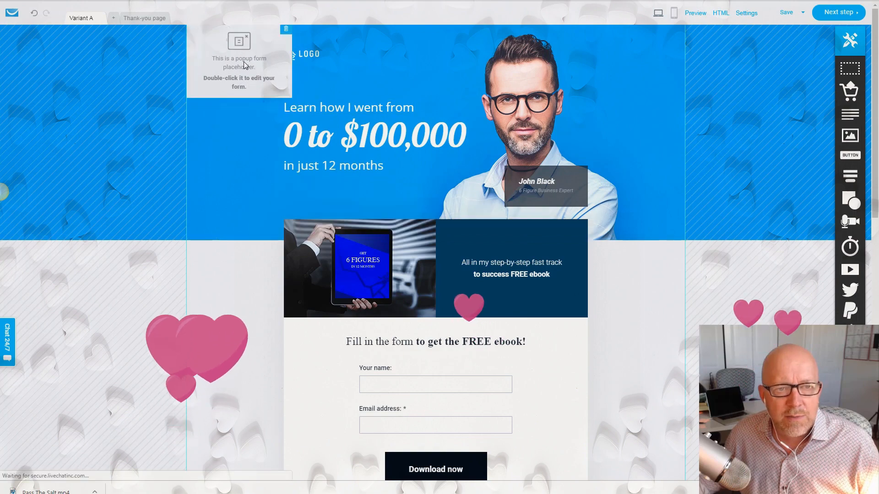
pyautogui.doubleClick(244, 65)
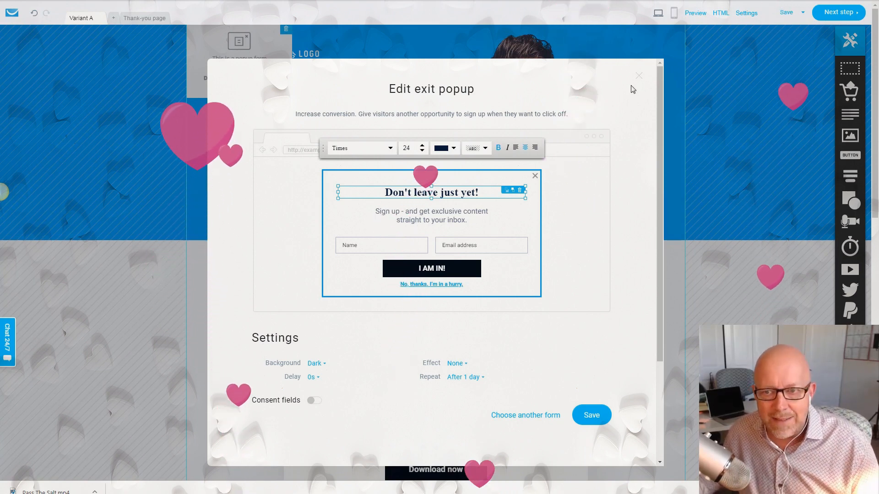
pyautogui.click(639, 76)
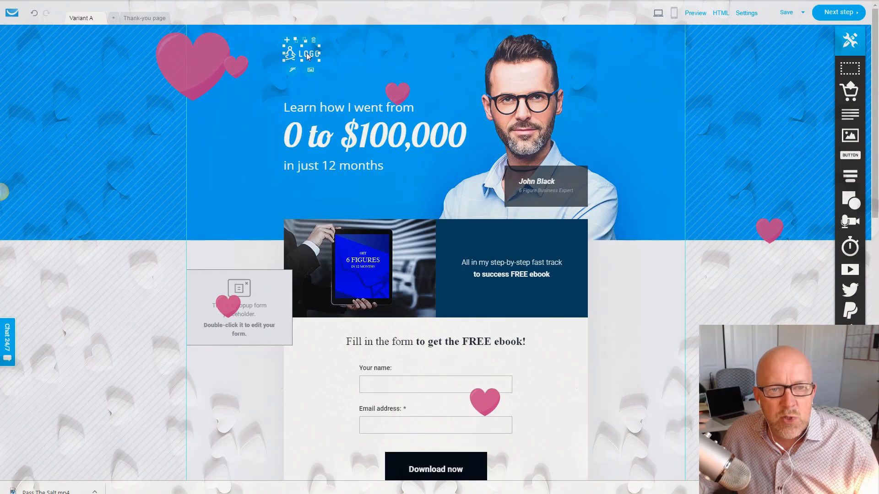
# Step: Replace the placeholder logo in the header with the Katapult Marketing logo from My files and enlarge it
pyautogui.click(307, 54)
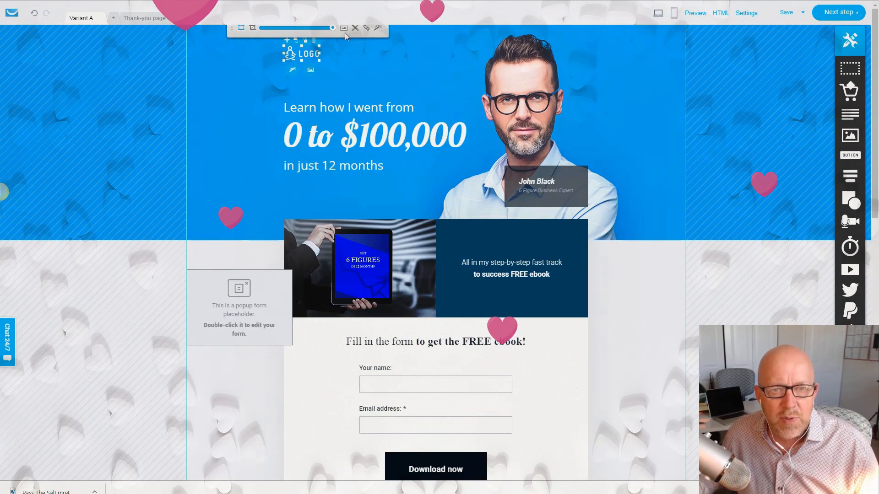
pyautogui.click(344, 28)
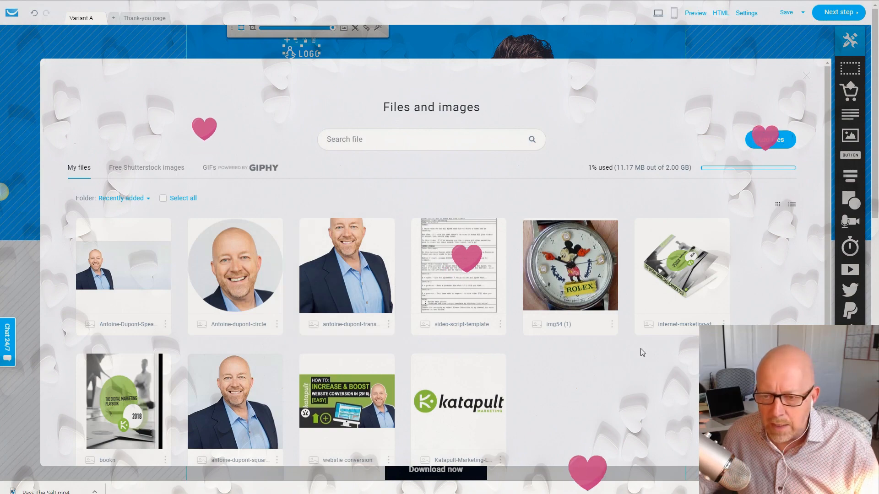
pyautogui.click(502, 391)
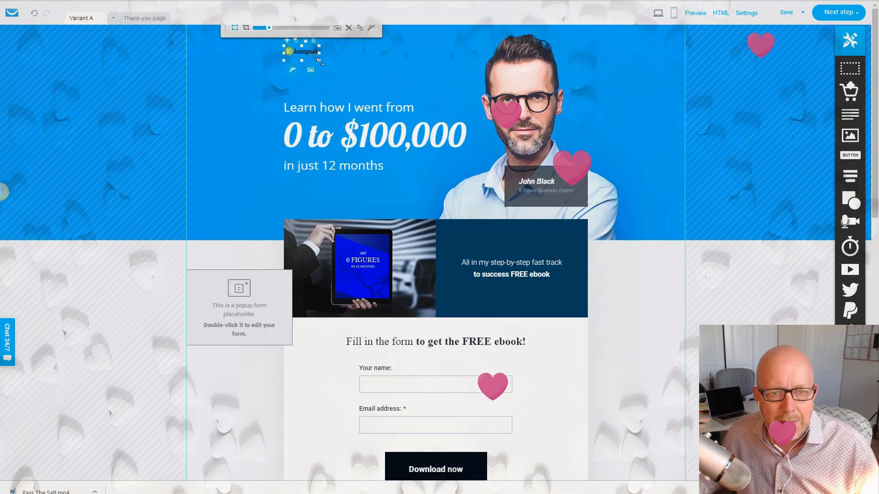
pyautogui.click(621, 189)
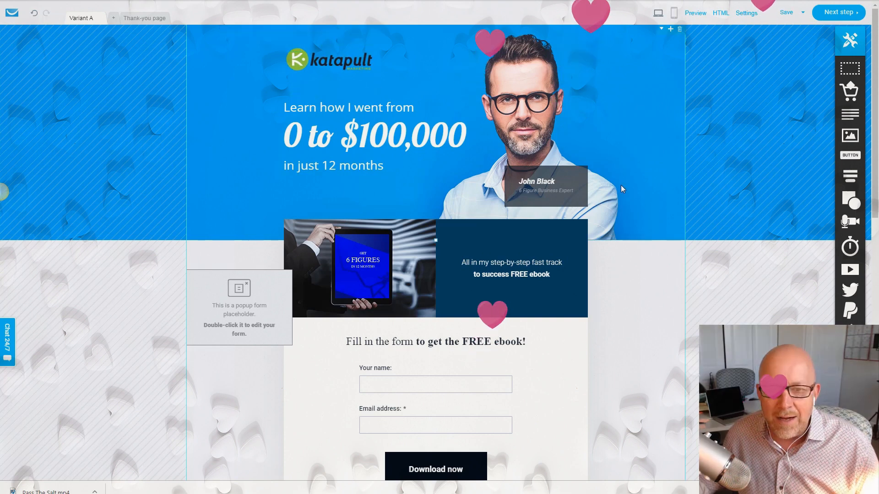
# Step: Try a smaller scale and horizontal tiling on the header's background image, and apply it full-scale, centred, with no repeat
pyautogui.doubleClick(523, 91)
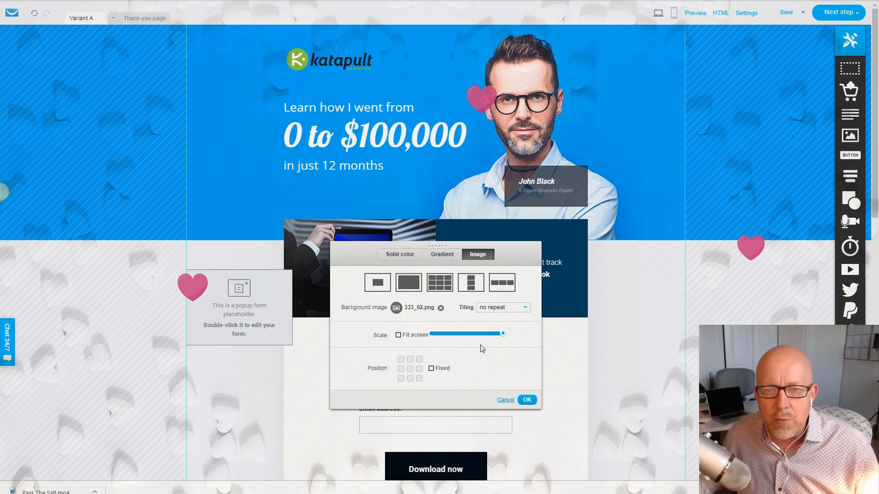
pyautogui.click(468, 335)
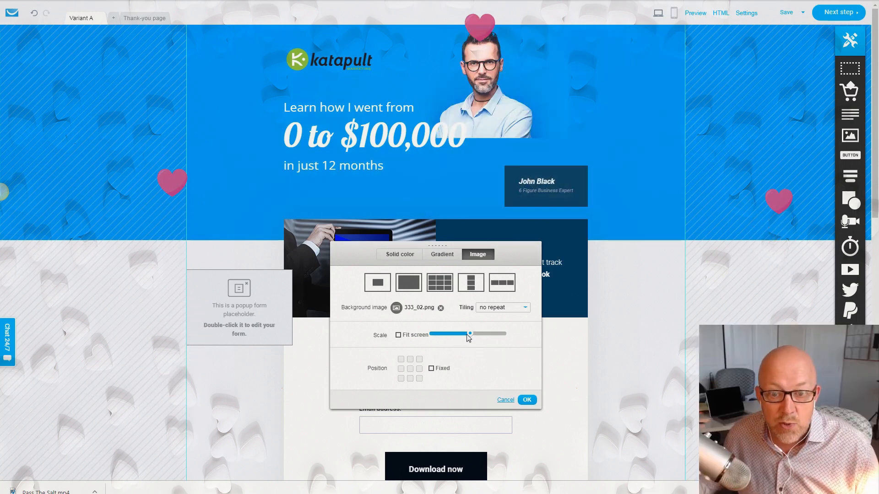
pyautogui.moveTo(471, 337); pyautogui.dragTo(524, 338)
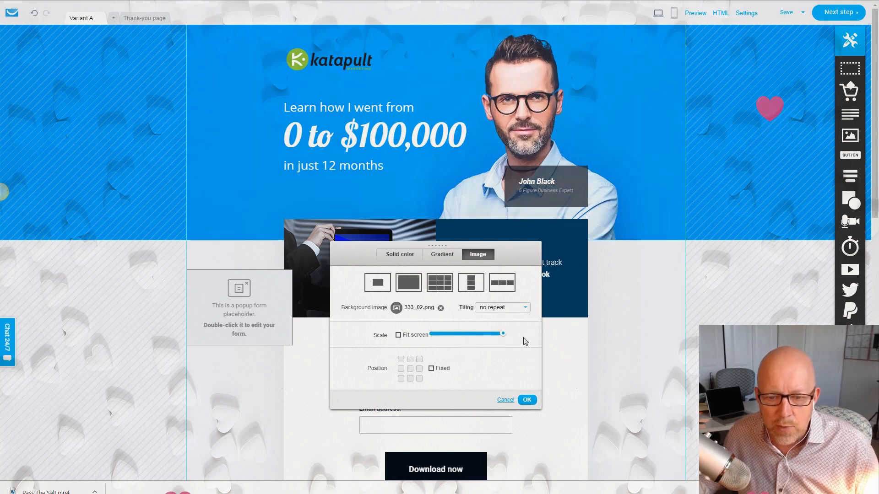
pyautogui.click(506, 284)
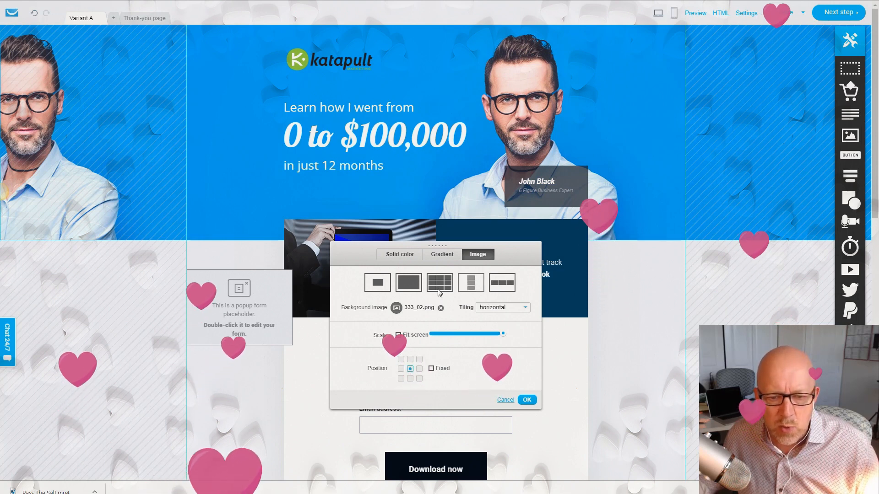
pyautogui.click(381, 287)
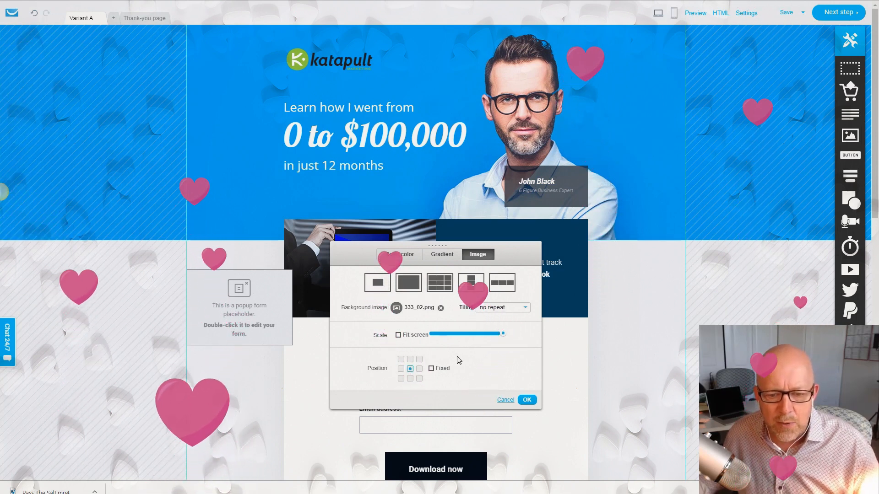
pyautogui.click(528, 400)
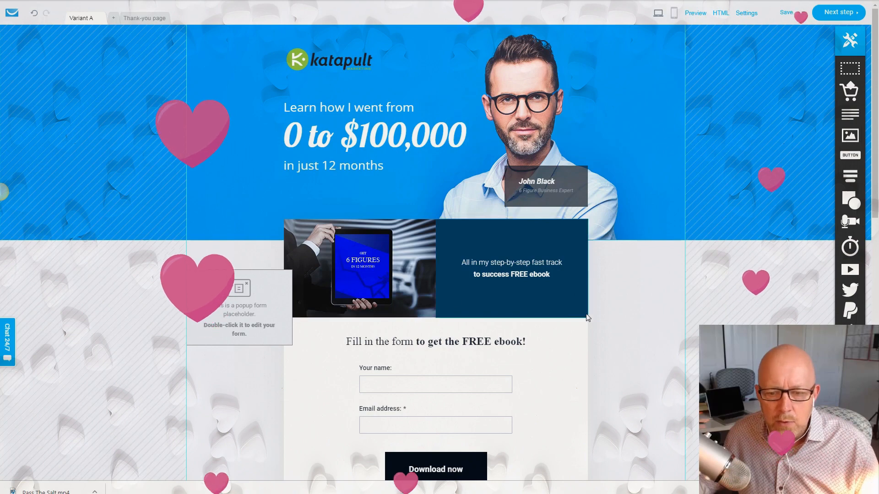
# Step: Examine the landing page's signup form, ebook benefits, author bio and footer sections
pyautogui.scroll(-4, 657, 321)
pyautogui.scroll(-4, 657, 322)
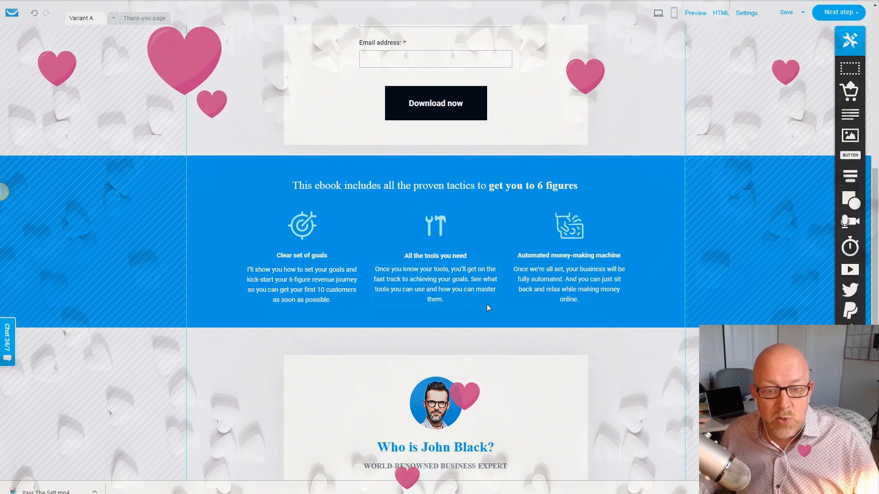
pyautogui.scroll(-1, 487, 304)
pyautogui.scroll(-4, 663, 274)
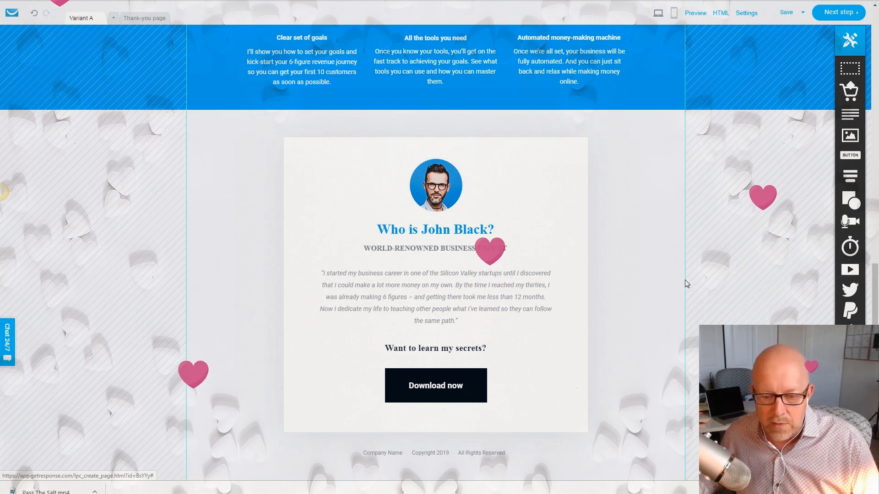
pyautogui.scroll(5, 621, 264)
pyautogui.scroll(6, 620, 267)
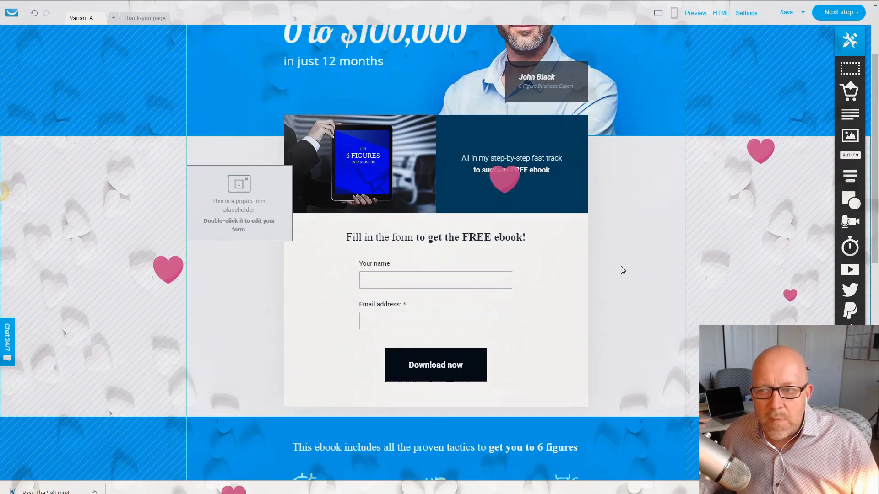
# Step: Add a new button to the author bio section and arrange it side by side with the "Download now" button
pyautogui.scroll(-10, 621, 266)
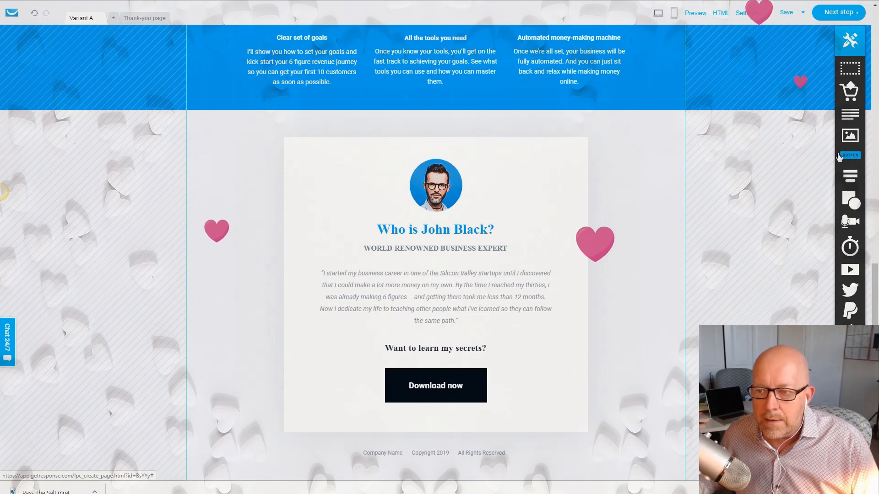
pyautogui.moveTo(838, 157); pyautogui.dragTo(553, 383)
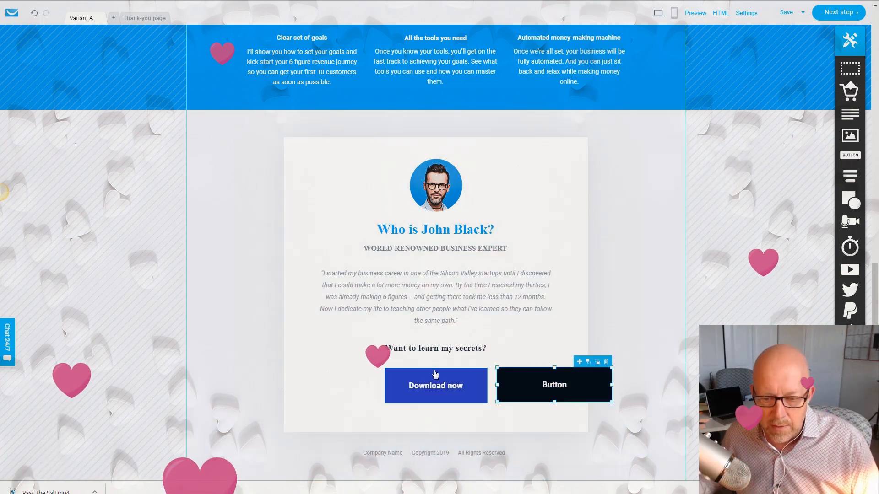
pyautogui.moveTo(470, 377); pyautogui.dragTo(410, 378)
pyautogui.moveTo(523, 380); pyautogui.dragTo(472, 380)
pyautogui.moveTo(411, 374); pyautogui.dragTo(419, 374)
# Step: Change the new button's colour to solid red
pyautogui.click(549, 388)
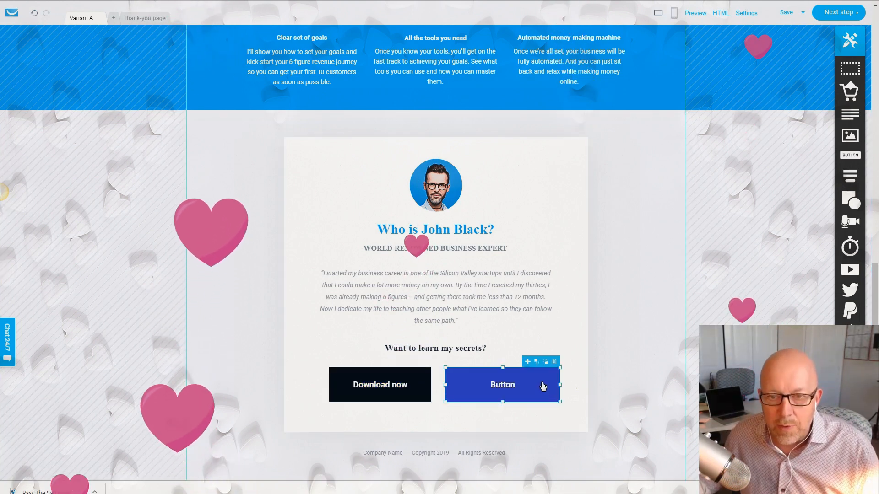
pyautogui.doubleClick(542, 387)
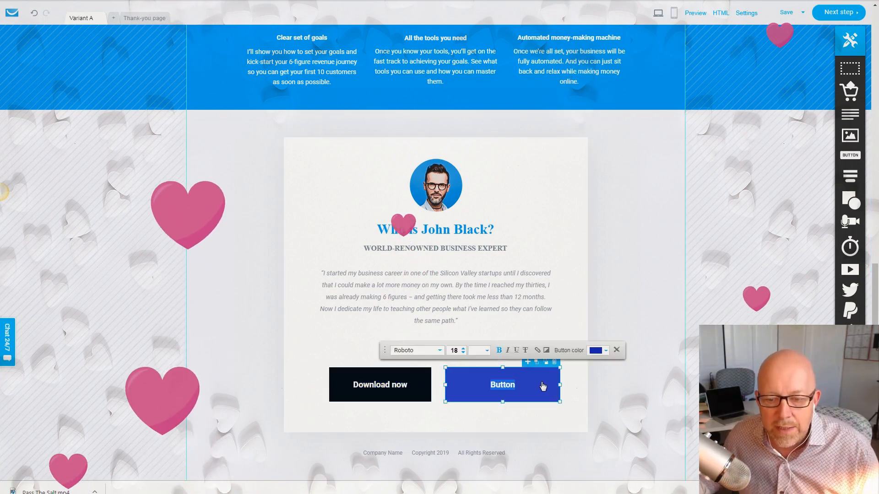
pyautogui.click(606, 353)
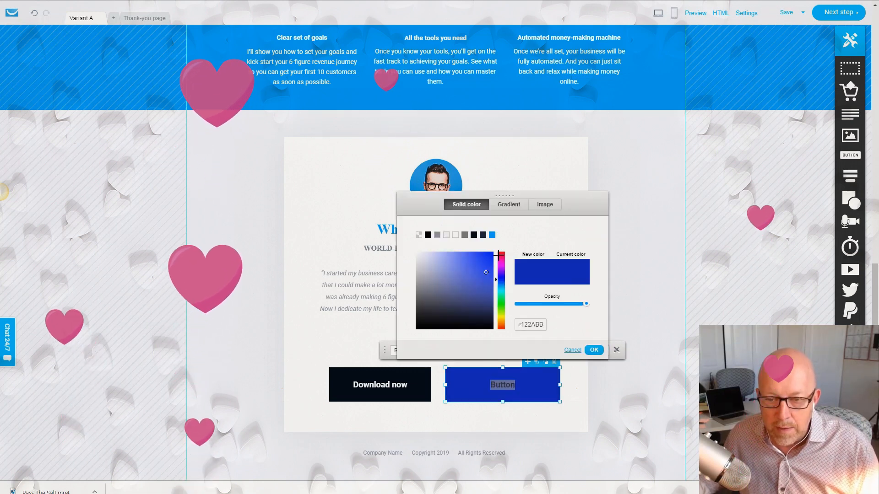
pyautogui.click(501, 255)
pyautogui.click(593, 350)
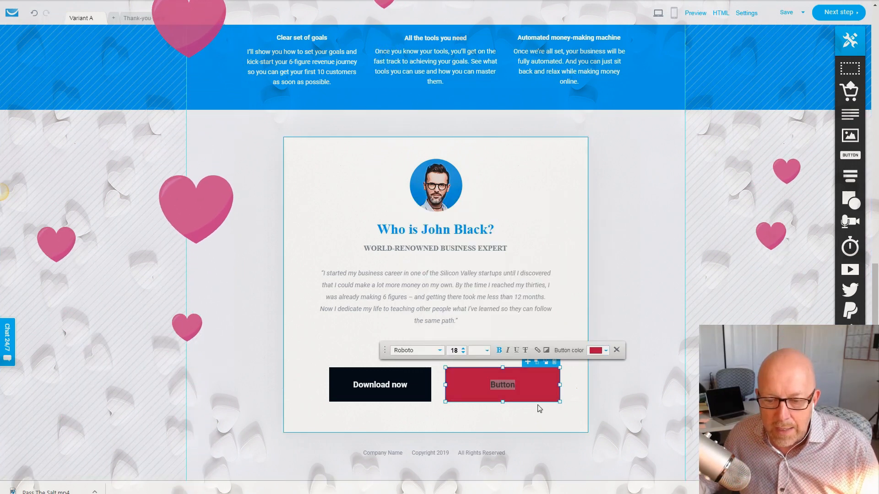
# Step: Look over the red button's border style, corner radius and shadow settings, and close them
pyautogui.click(516, 388)
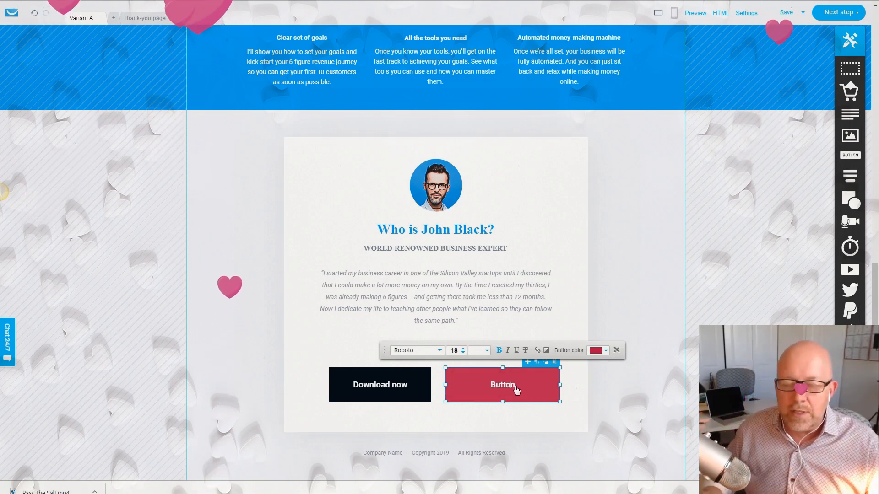
pyautogui.click(617, 350)
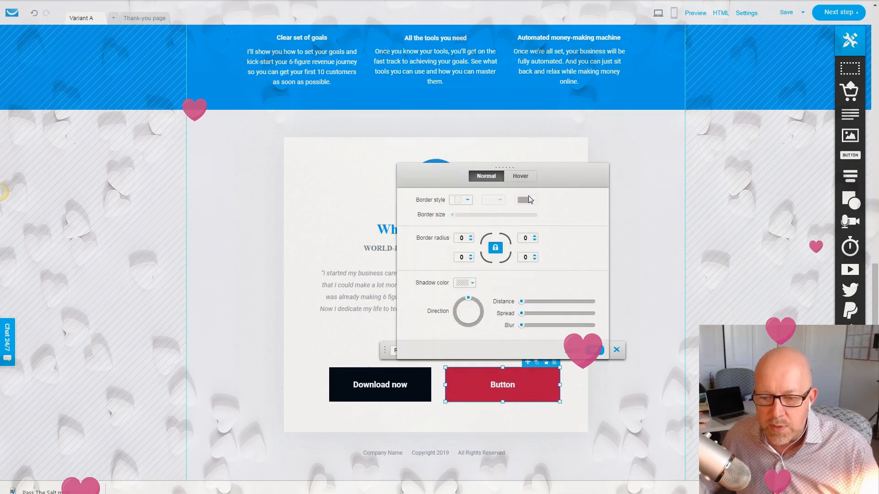
pyautogui.click(595, 350)
pyautogui.click(618, 390)
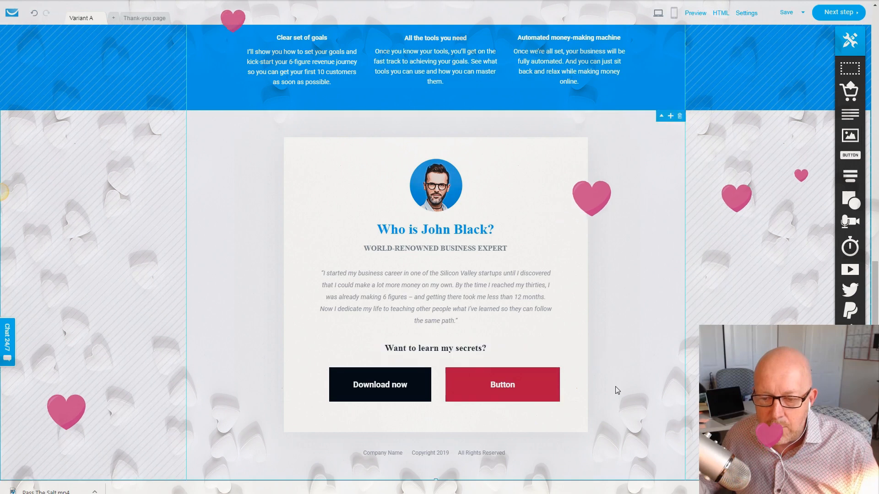
# Step: Proceed to the signup page settings and set the page title to "Holiday Promotion - Best 2020 eBook Referrals"
pyautogui.click(834, 12)
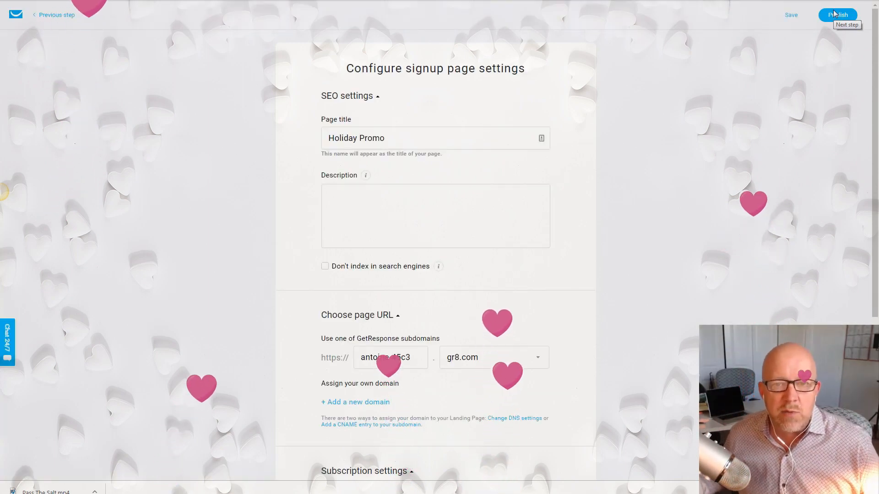
pyautogui.click(384, 200)
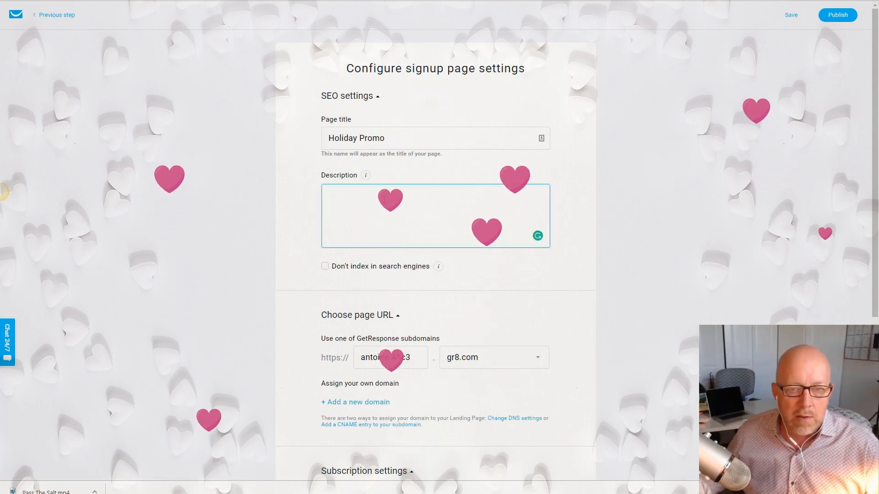
pyautogui.click(405, 144)
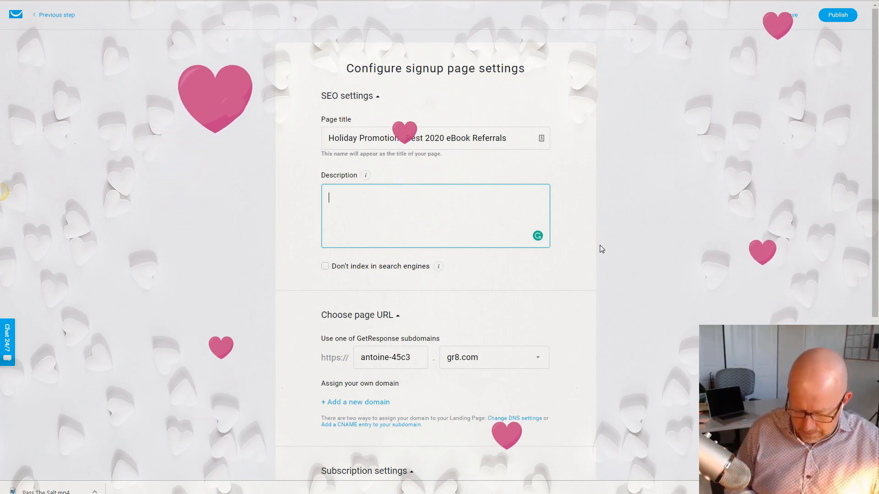
# Step: Enter the description "A lot of people would love more referrals. This eBook will teach how to get more!" and publish the signup page
pyautogui.write('A lot of people would love more referrals. This eBook will teach how to get more!')
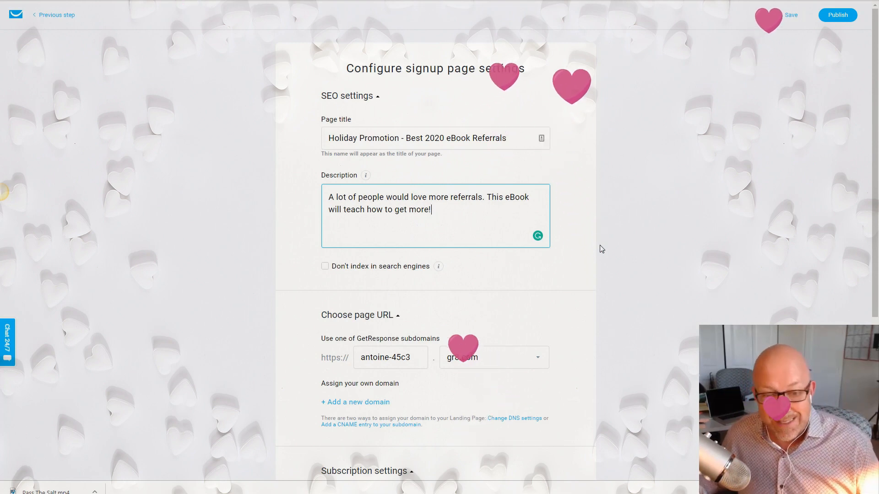
pyautogui.scroll(-1, 587, 329)
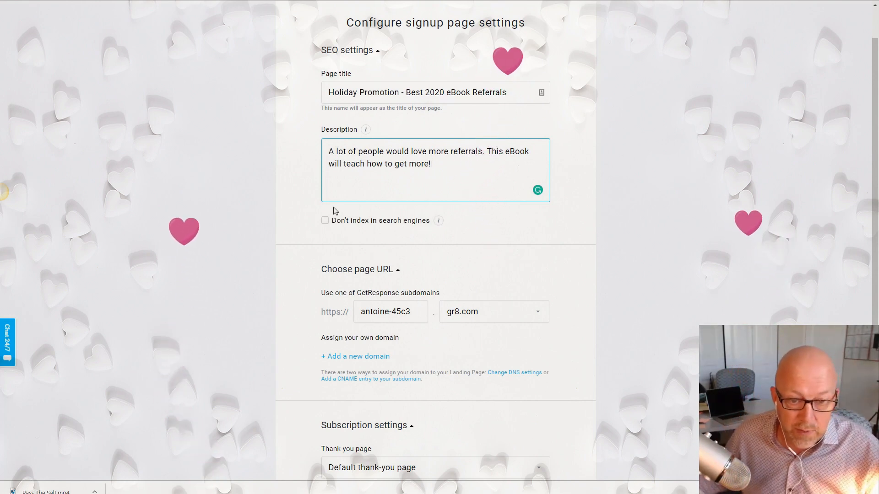
pyautogui.scroll(-1, 559, 275)
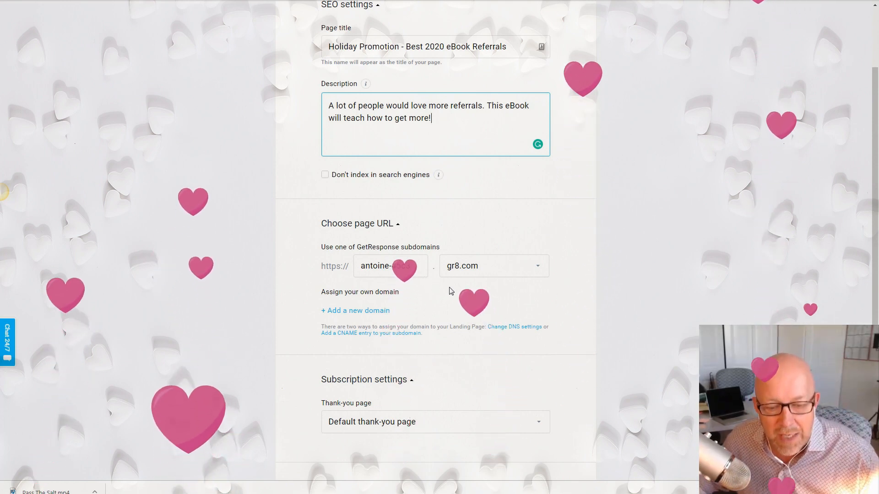
pyautogui.scroll(-1, 451, 290)
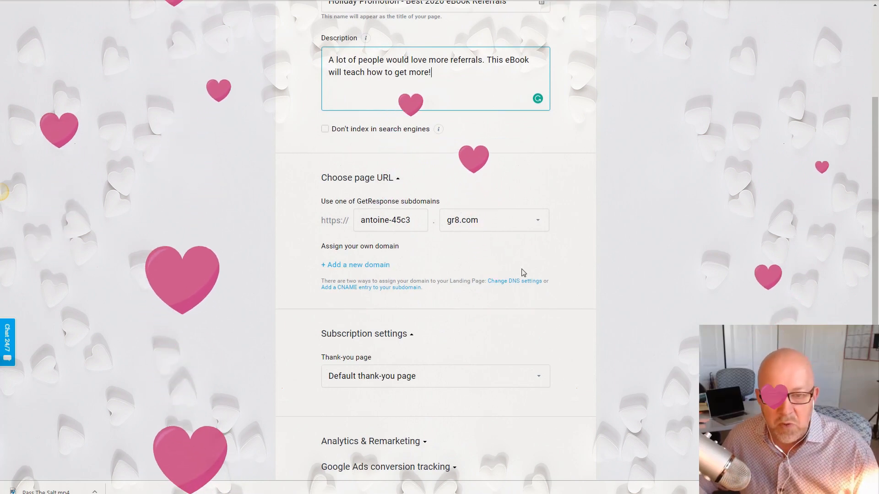
pyautogui.scroll(-1, 589, 280)
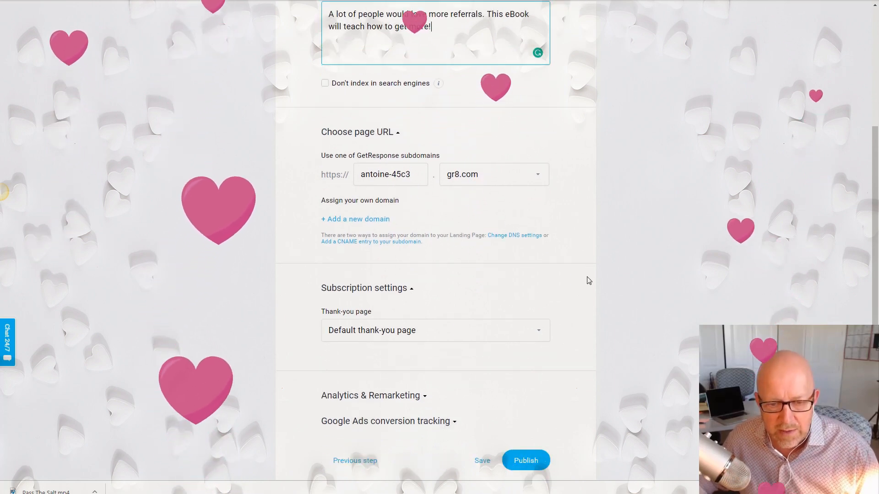
pyautogui.scroll(-1, 588, 281)
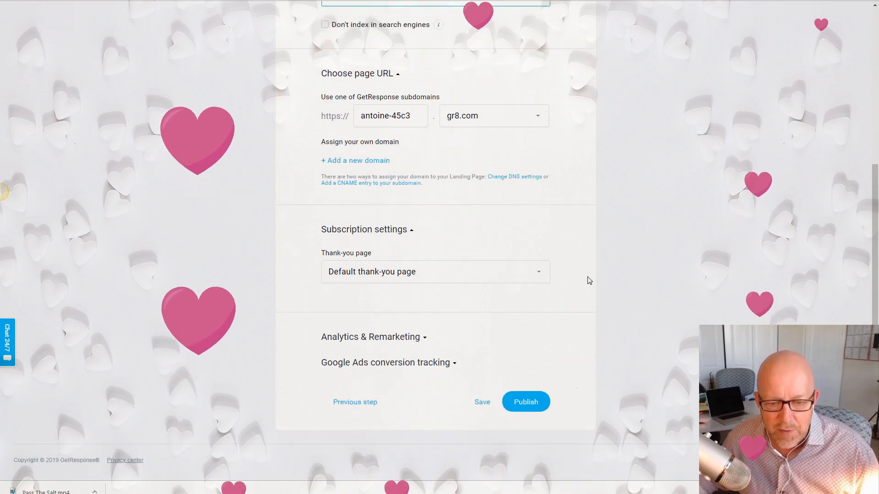
pyautogui.click(525, 402)
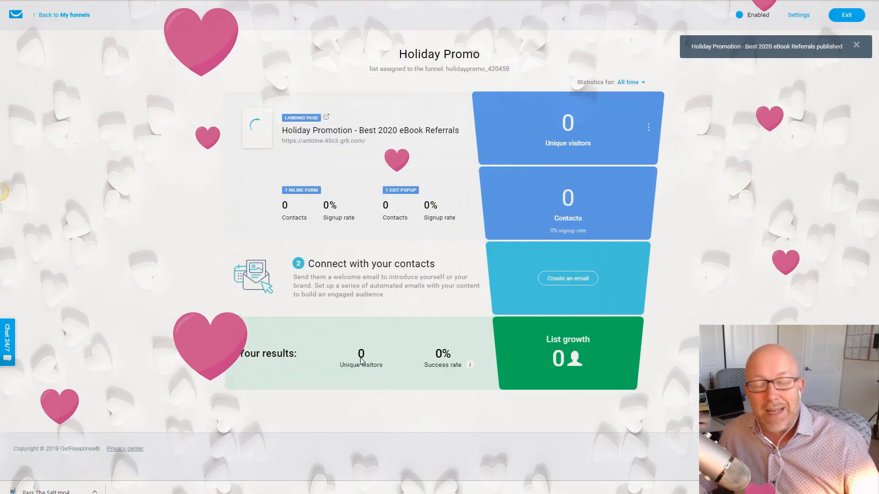
# Step: Open the published landing page and review it from the header to the author bio buttons
pyautogui.click(326, 120)
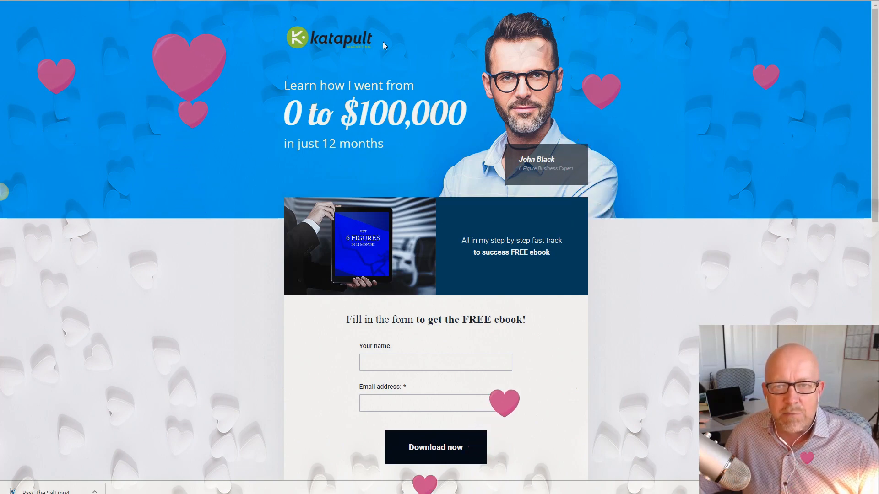
pyautogui.scroll(-10, 622, 210)
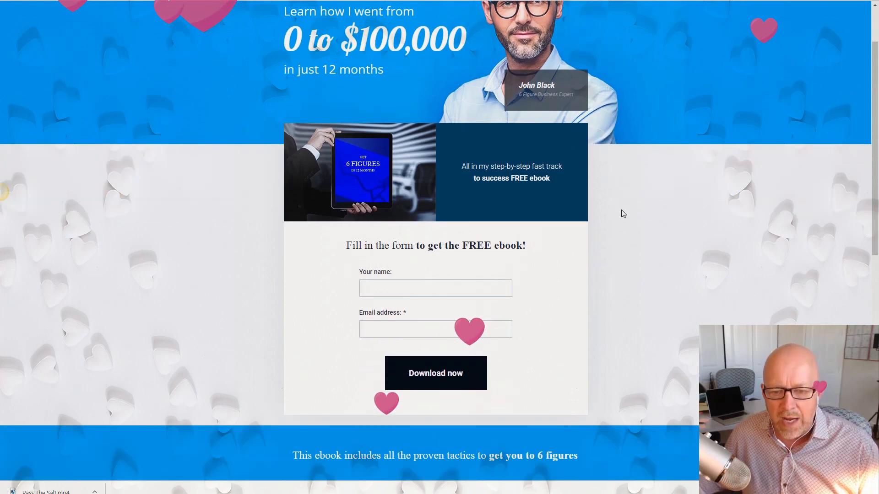
pyautogui.scroll(-2, 621, 213)
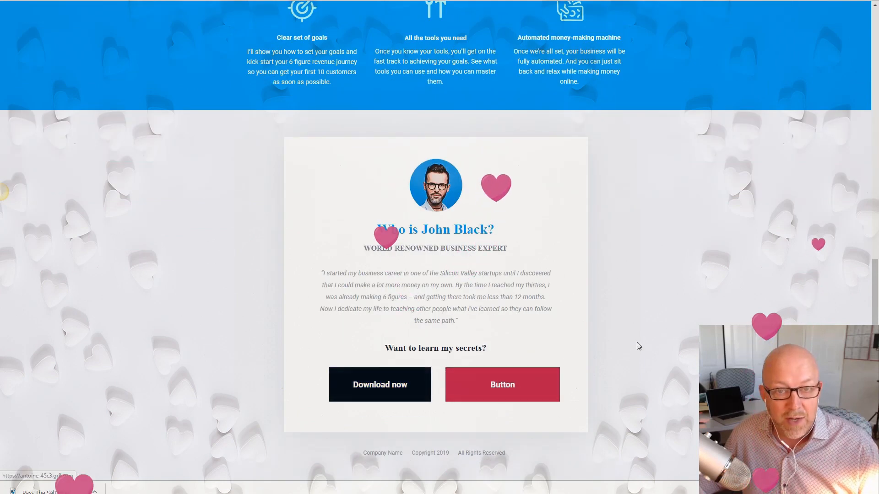
pyautogui.scroll(12, 641, 344)
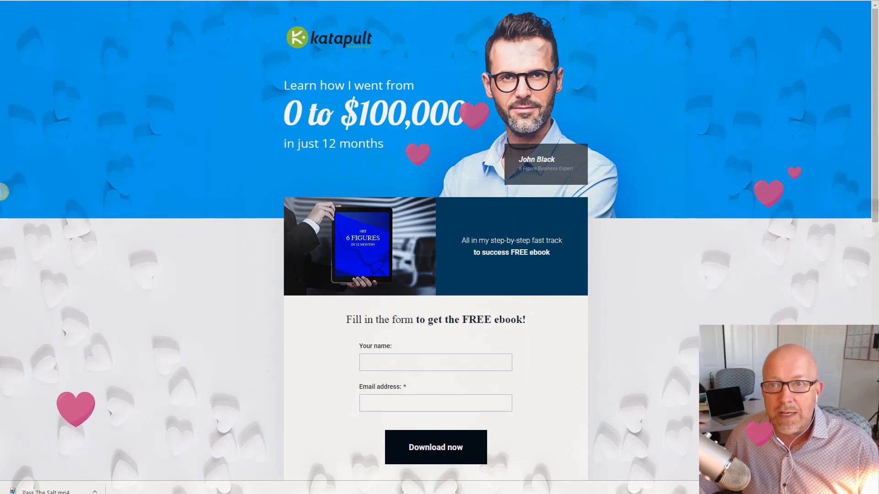
# Step: Leave full-screen view on the live page, select its web address, and dismiss the exit popup
pyautogui.press('F11')
pyautogui.click(269, 42)
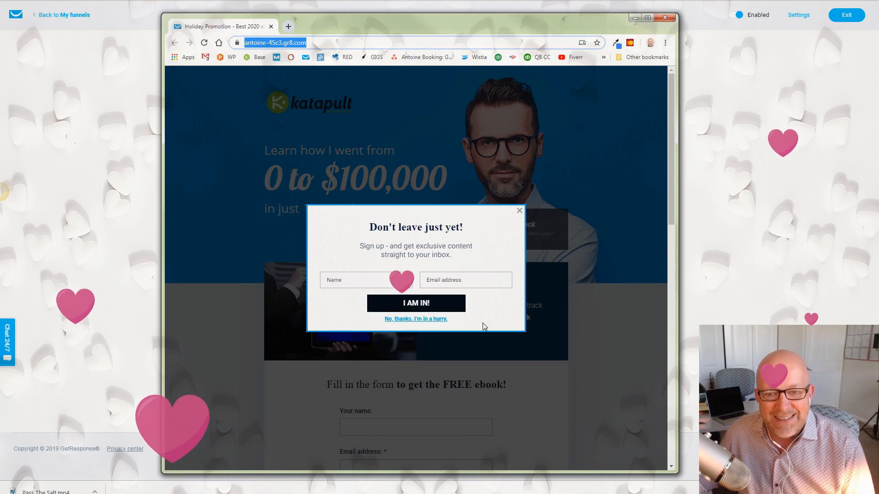
pyautogui.click(519, 211)
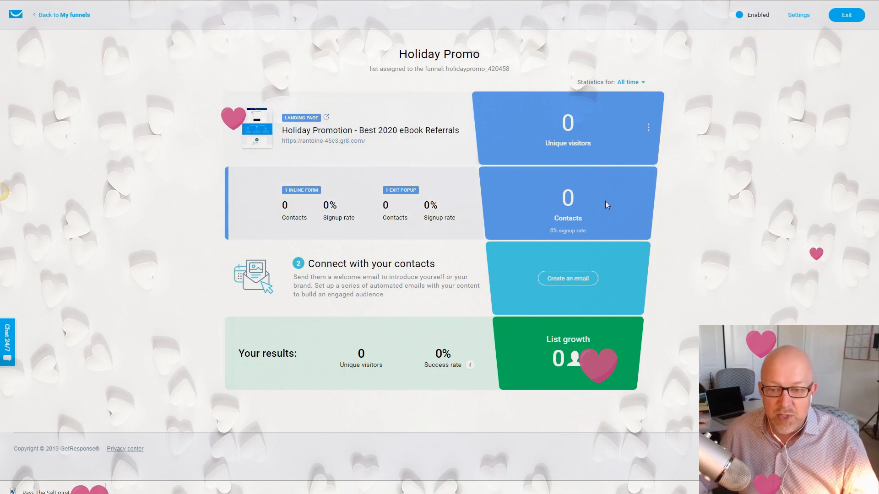
# Step: Create the funnel's welcome email with the message name "Ebook promo Holidays" and the subject "Get more referrals"
pyautogui.click(561, 280)
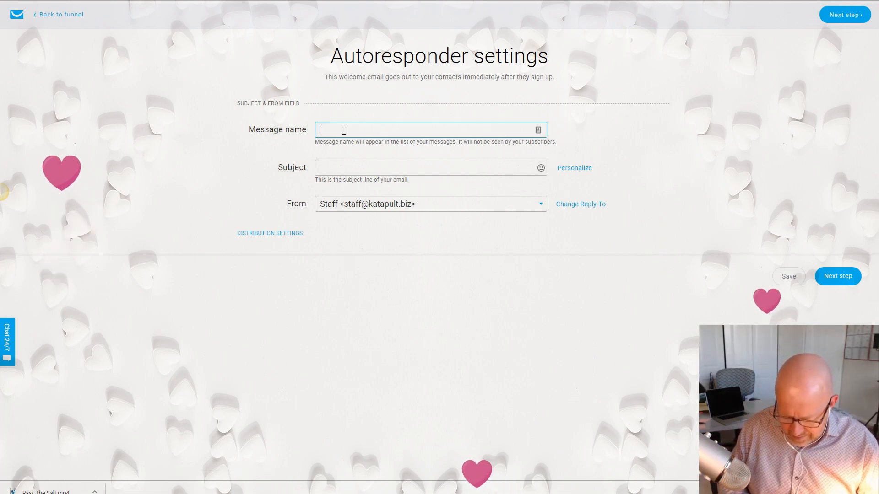
pyautogui.click(344, 131)
pyautogui.write('Ebook')
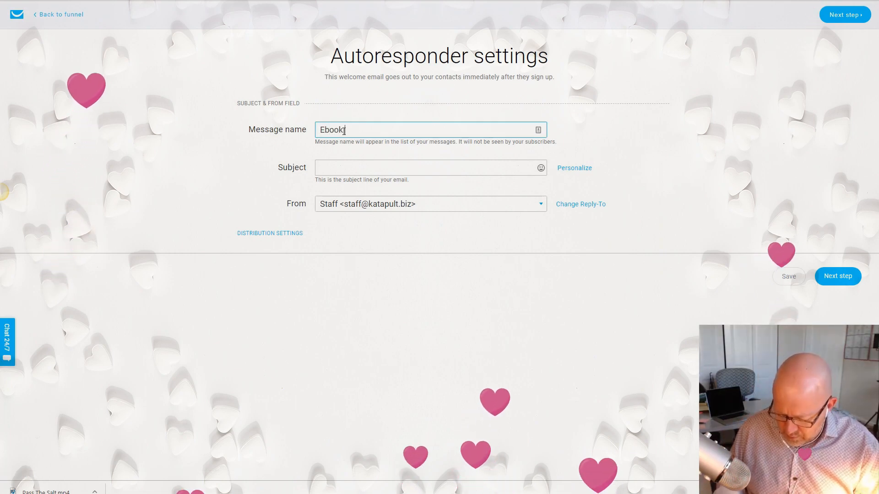
pyautogui.write(' promo Holidays')
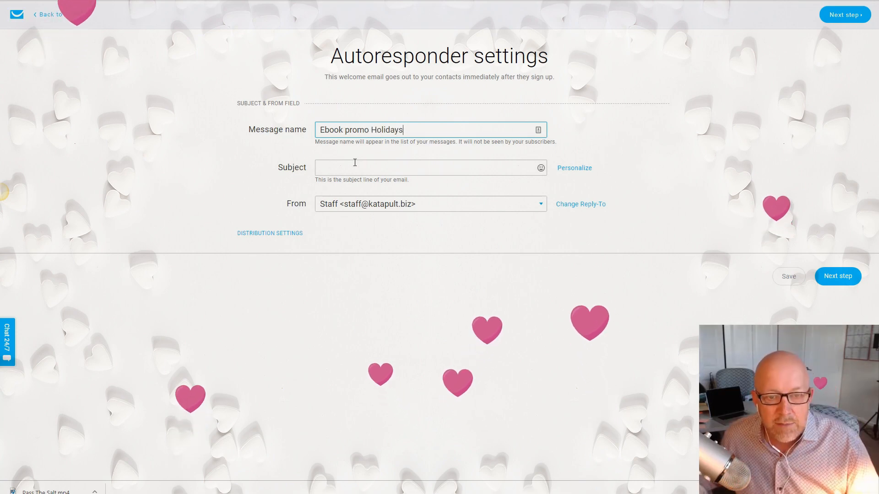
pyautogui.click(355, 165)
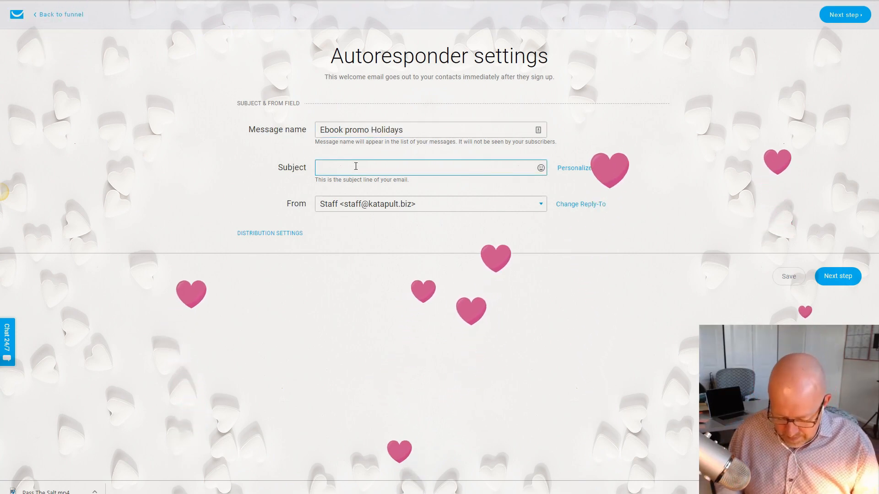
pyautogui.write('Get more')
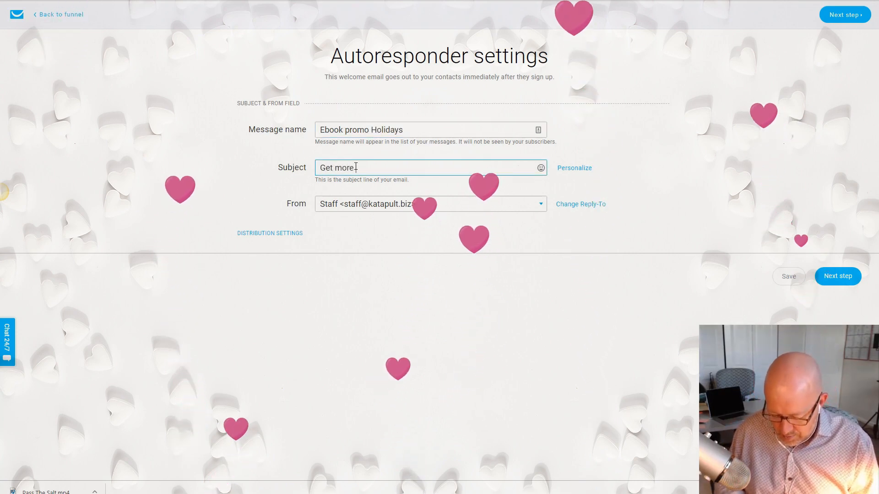
pyautogui.write(' referrals')
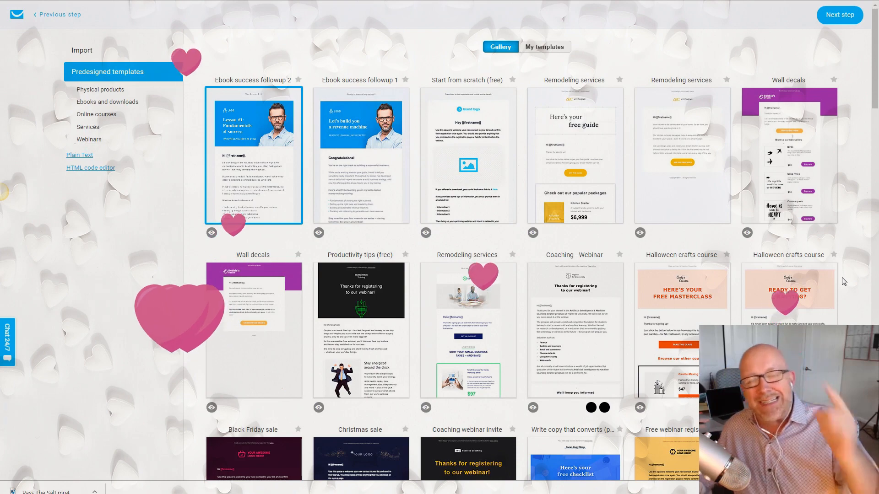
# Step: Browse the predesigned email templates and use "Ebook success followup 1" for the welcome email
pyautogui.moveTo(392, 179)
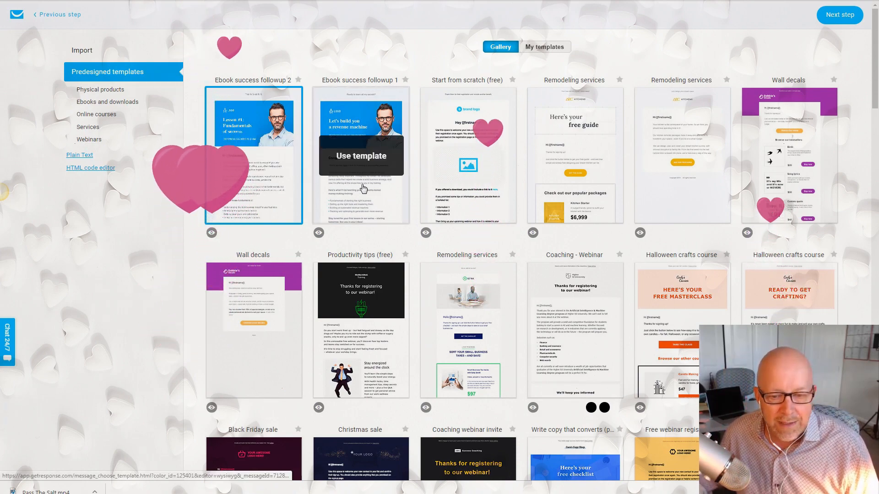
pyautogui.scroll(-14, 363, 189)
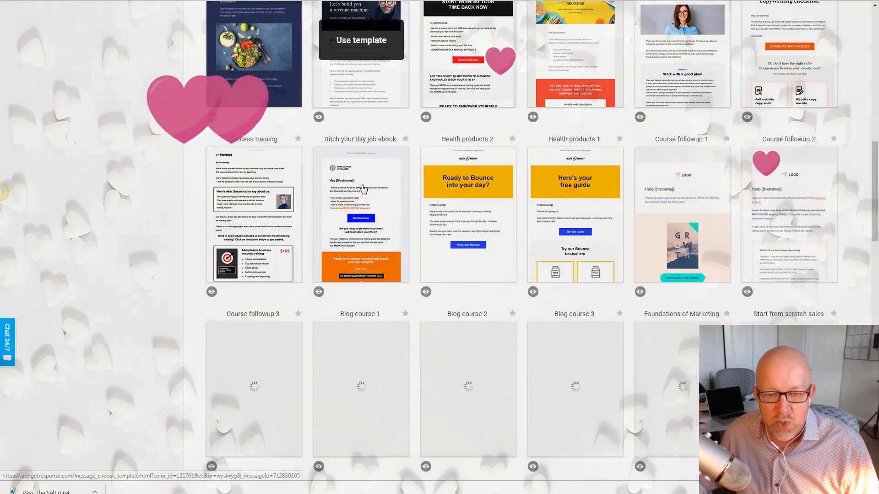
pyautogui.scroll(15, 363, 188)
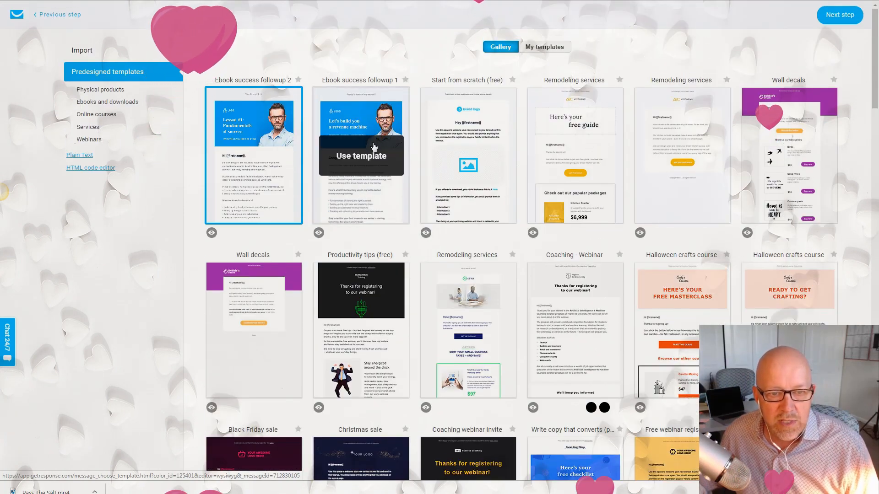
pyautogui.click(374, 157)
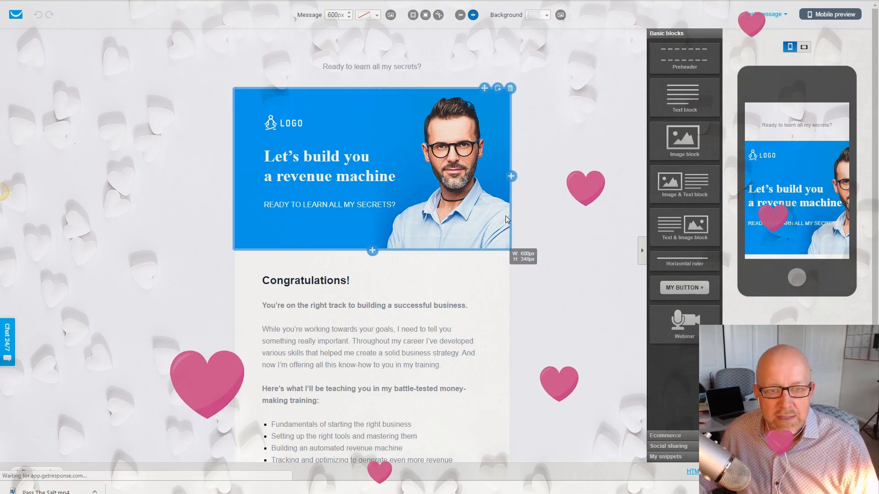
# Step: Replace the placeholder logo in the email header with the Katapult logo from the stored files
pyautogui.click(282, 135)
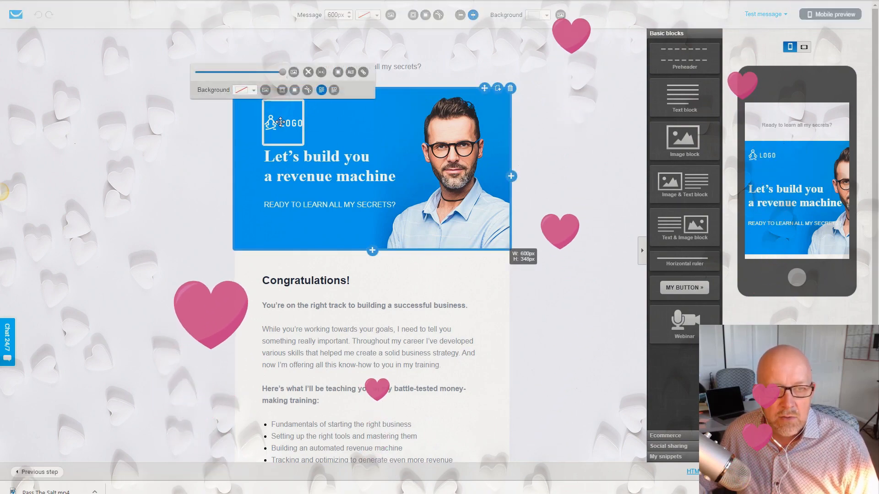
pyautogui.click(295, 72)
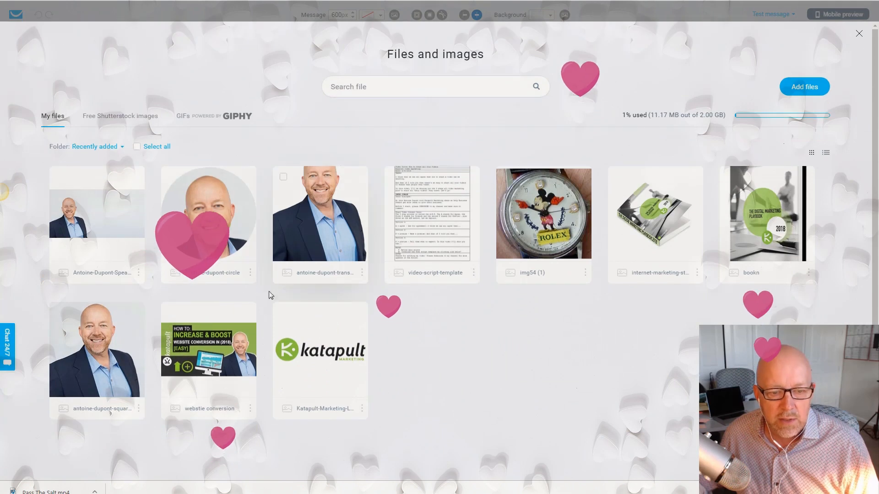
pyautogui.click(329, 360)
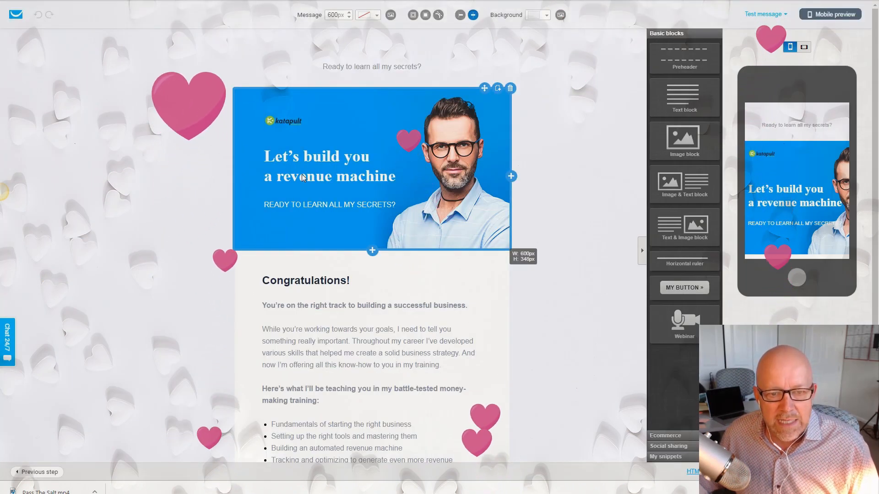
# Step: Review the welcome email's body and signature, finish it, and dismiss the funnel's ad promotion dialog
pyautogui.scroll(-3, 567, 280)
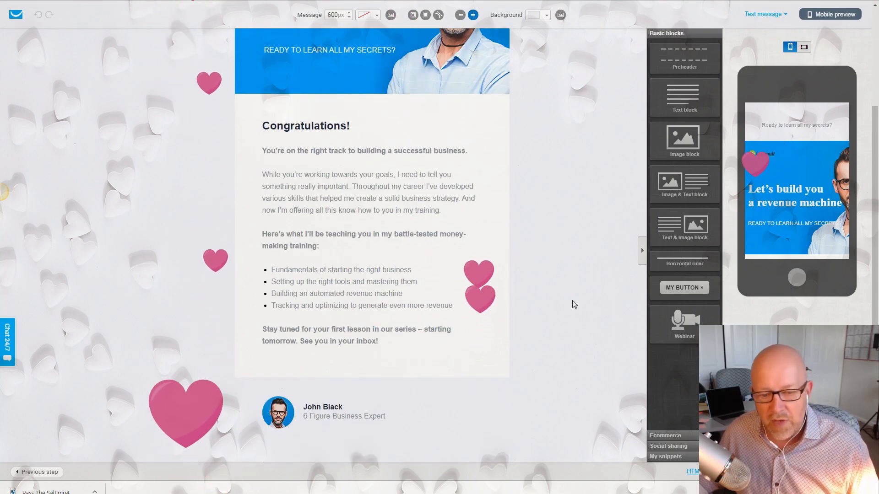
pyautogui.scroll(3, 567, 241)
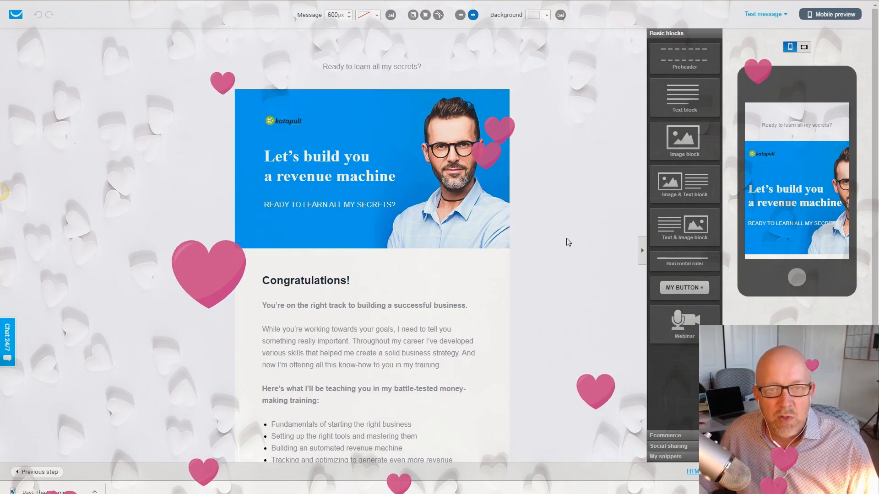
pyautogui.scroll(-3, 567, 242)
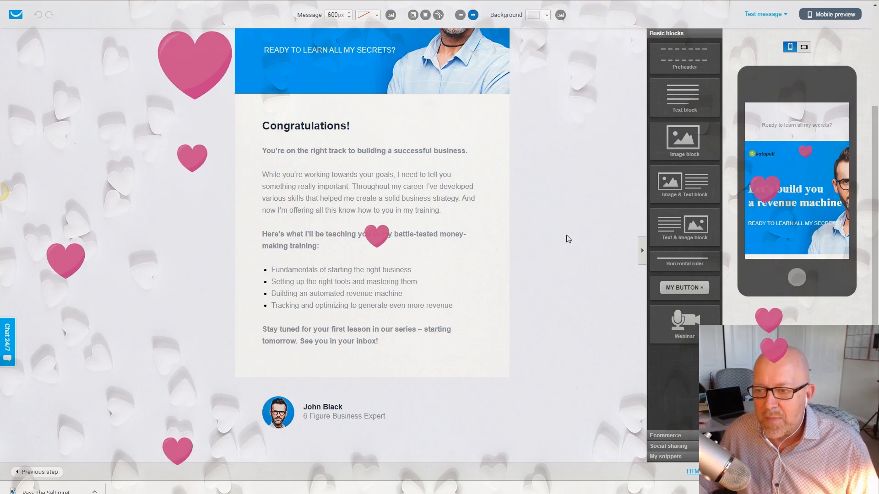
pyautogui.scroll(3, 567, 239)
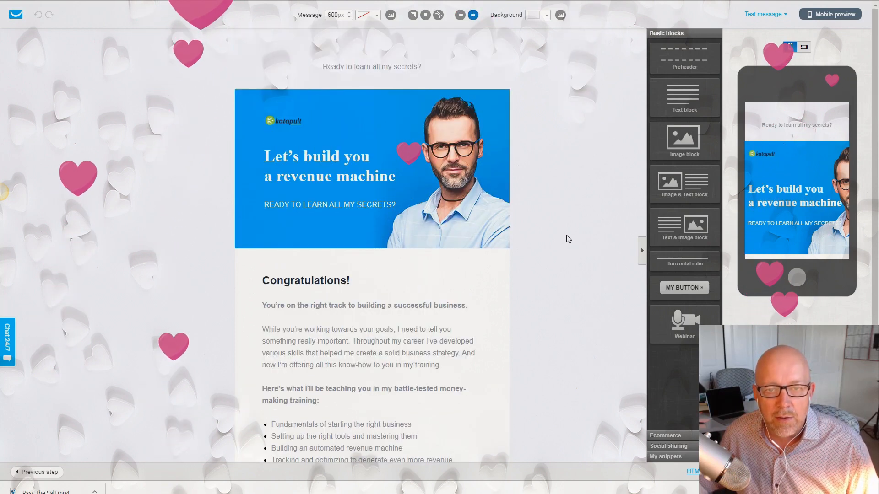
pyautogui.scroll(-2, 568, 238)
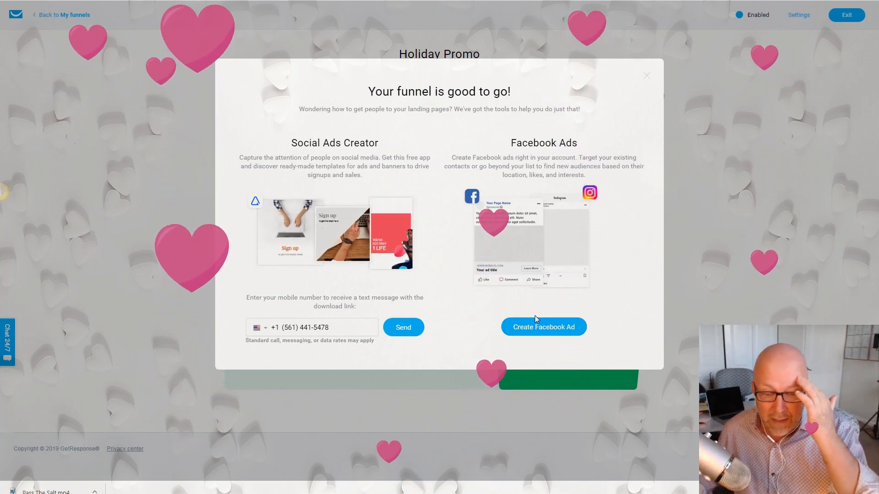
pyautogui.click(829, 233)
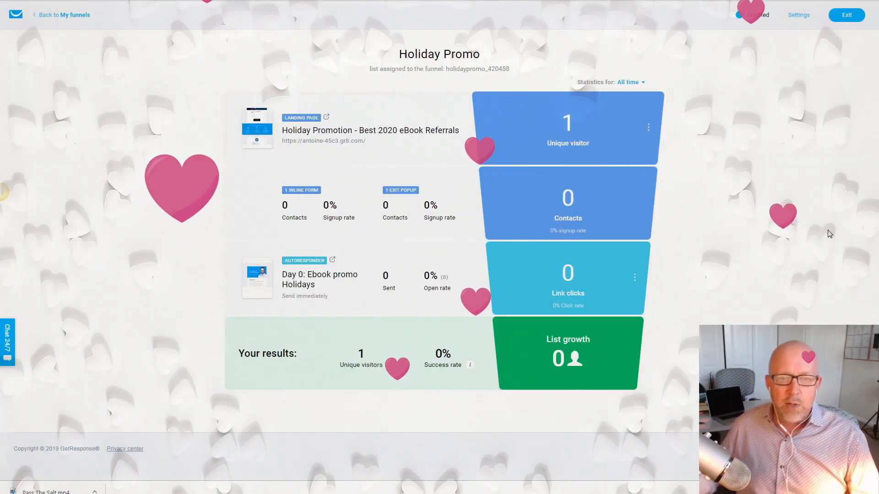